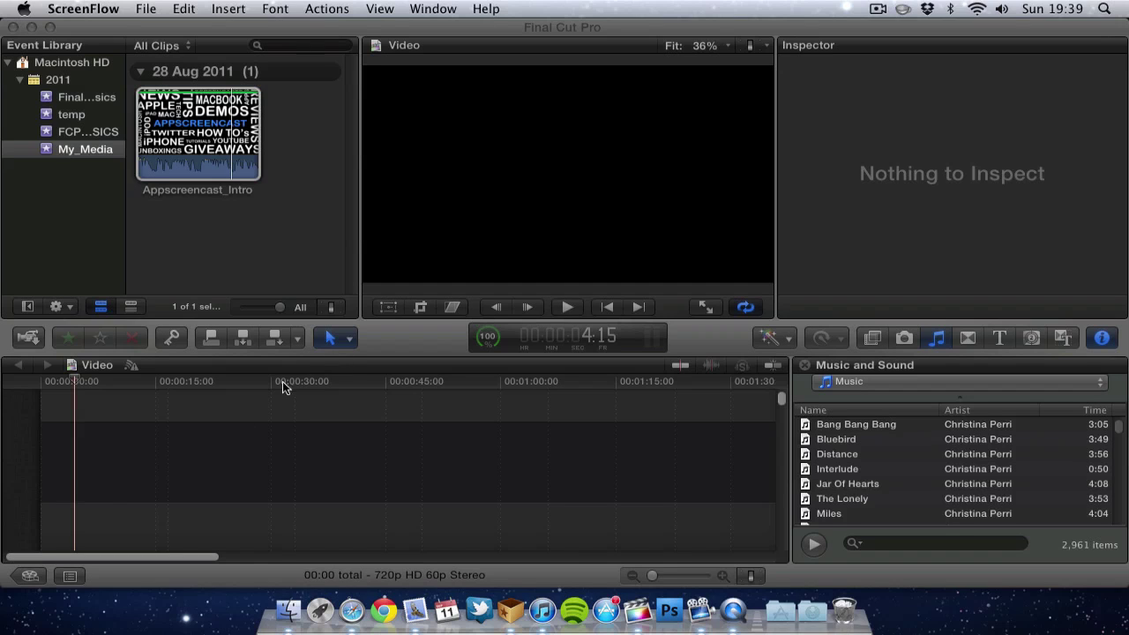
Create a new project named 'Video' with video properties set automatically from the first clip
left_click(29, 578)
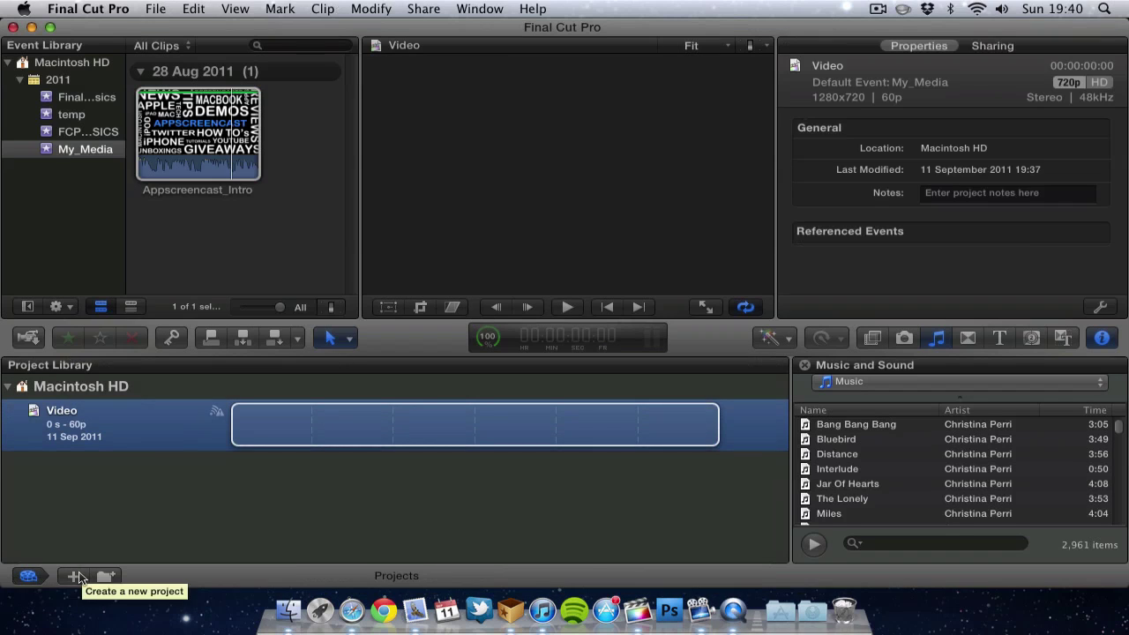
left_click(73, 575)
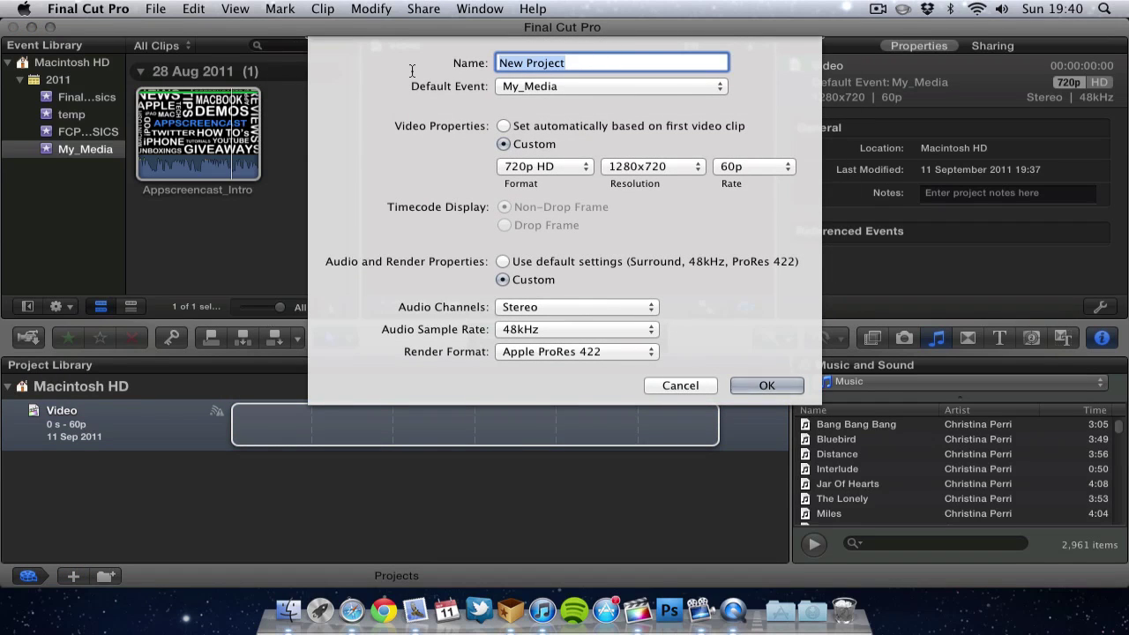
type("Video")
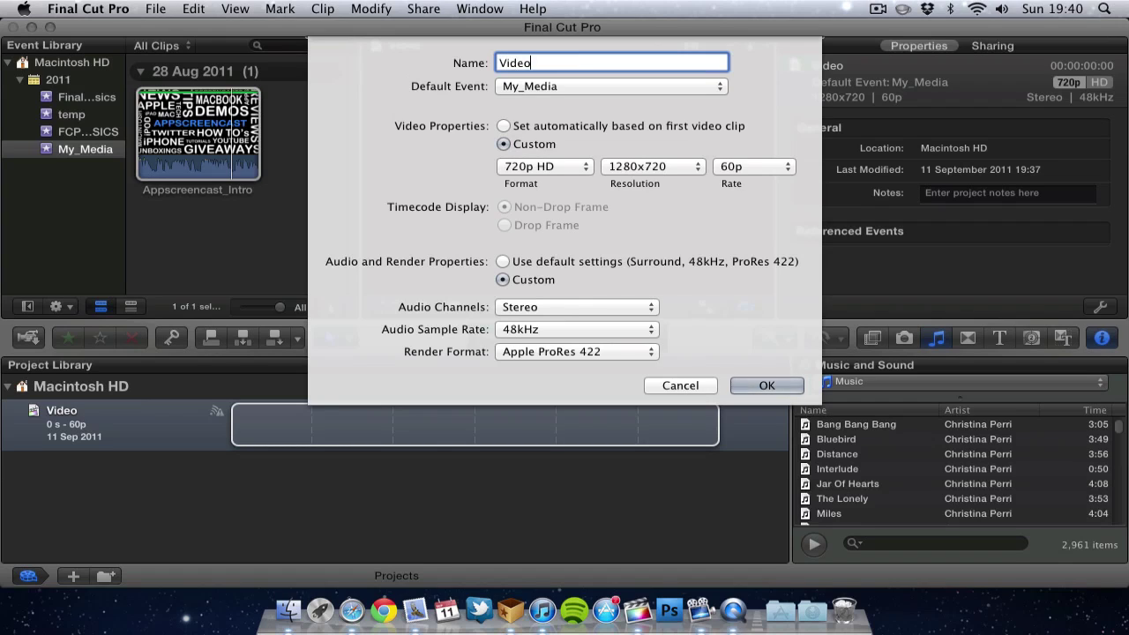
left_click(673, 125)
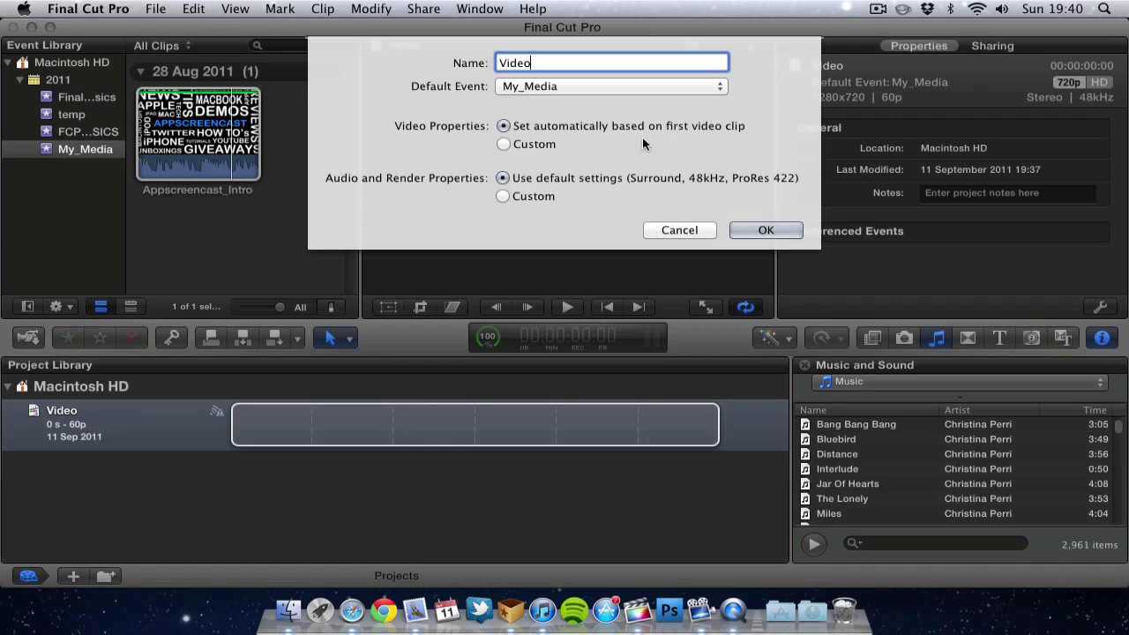
Switch to custom video properties and compare the 720p HD and 1080p HD formats
left_click(516, 146)
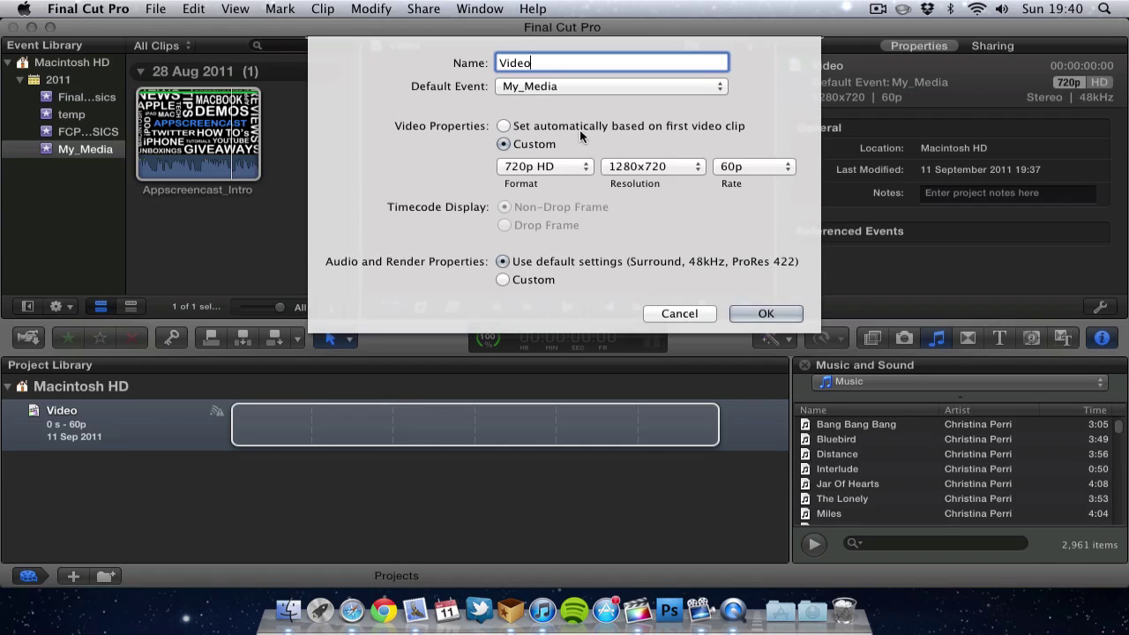
left_click(540, 167)
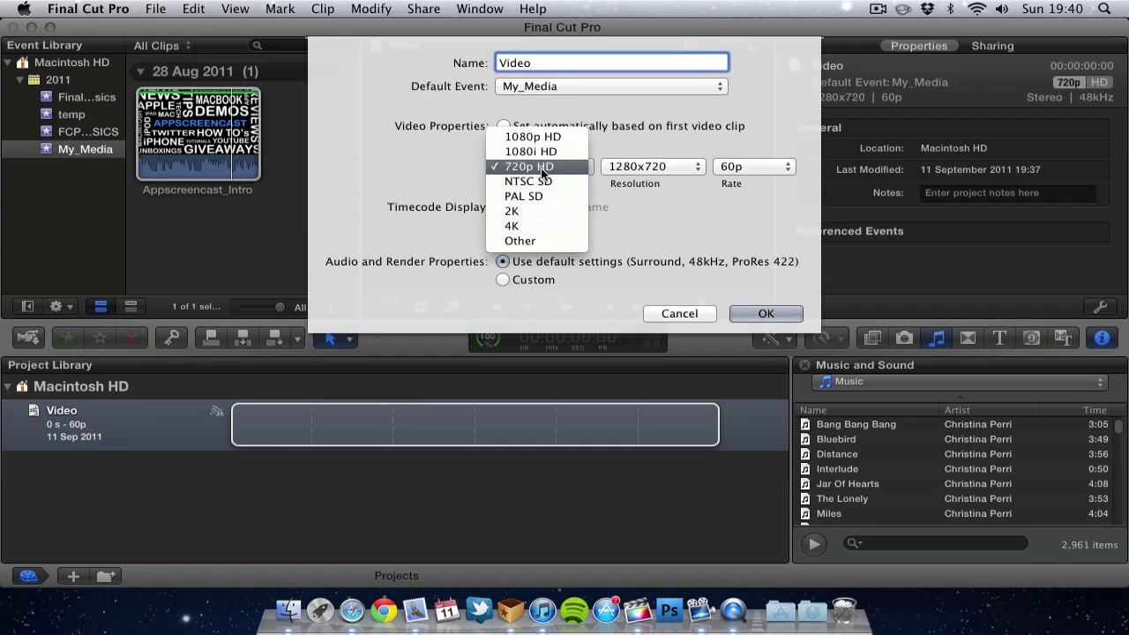
left_click(541, 167)
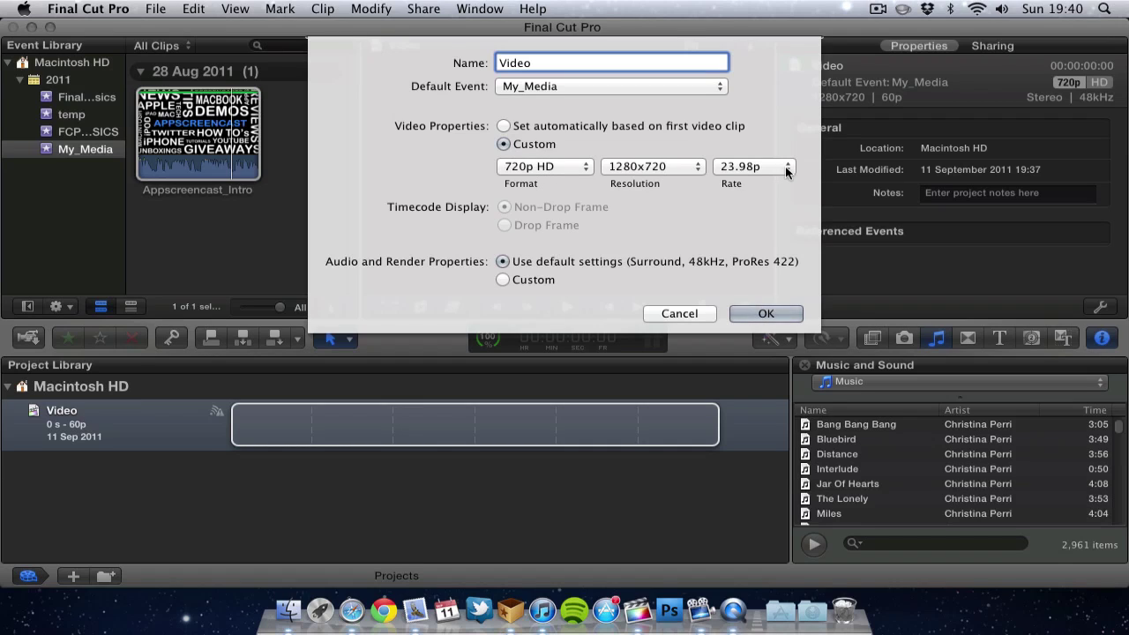
left_click(555, 169)
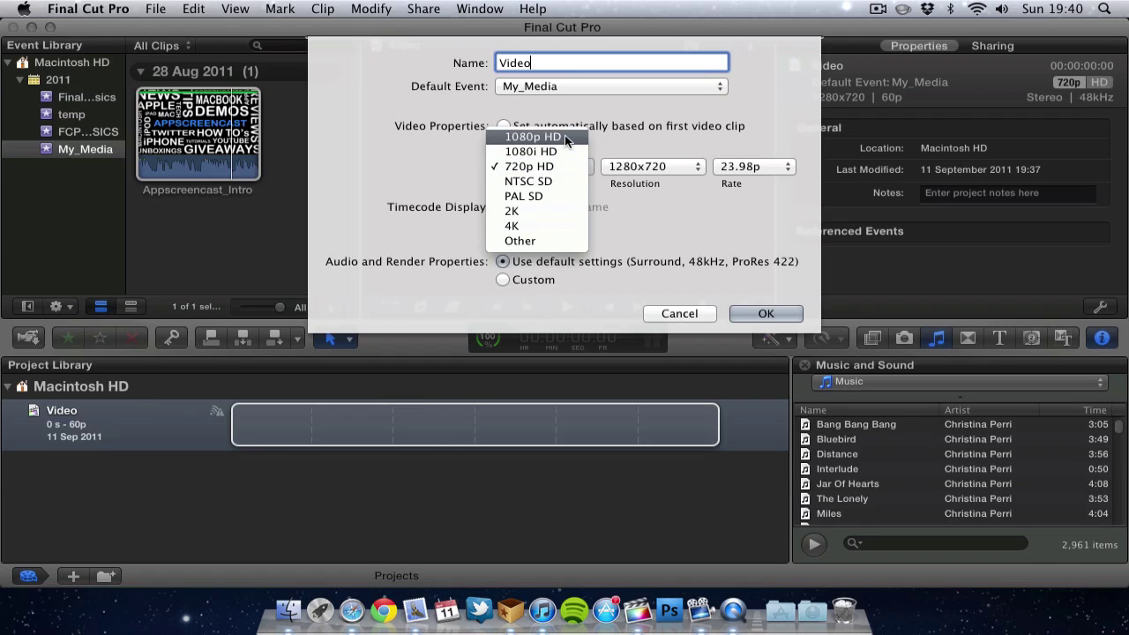
left_click(565, 138)
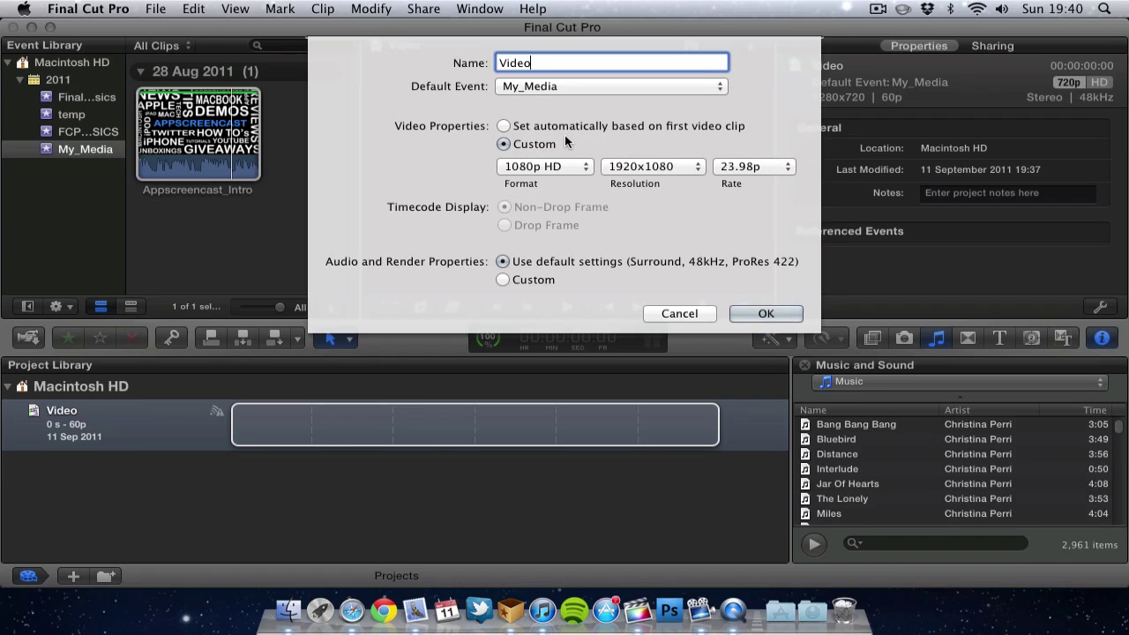
left_click(544, 167)
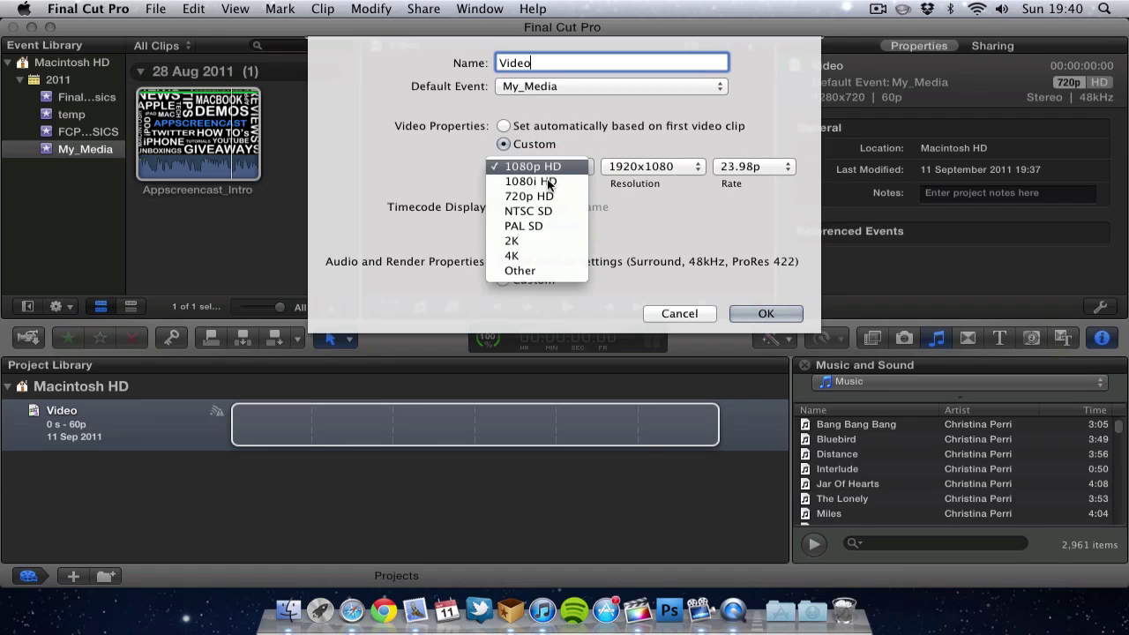
left_click(537, 196)
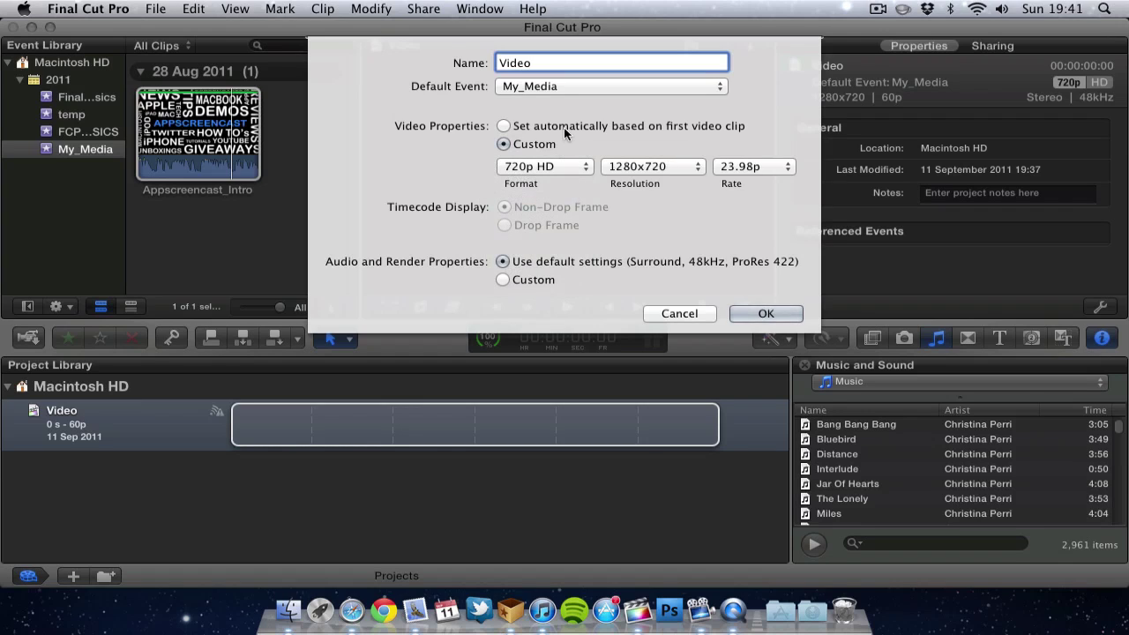
Try 1080p HD and NTSC SD again, then settle on 720p HD at 1280x720, 23.98p
left_click(557, 166)
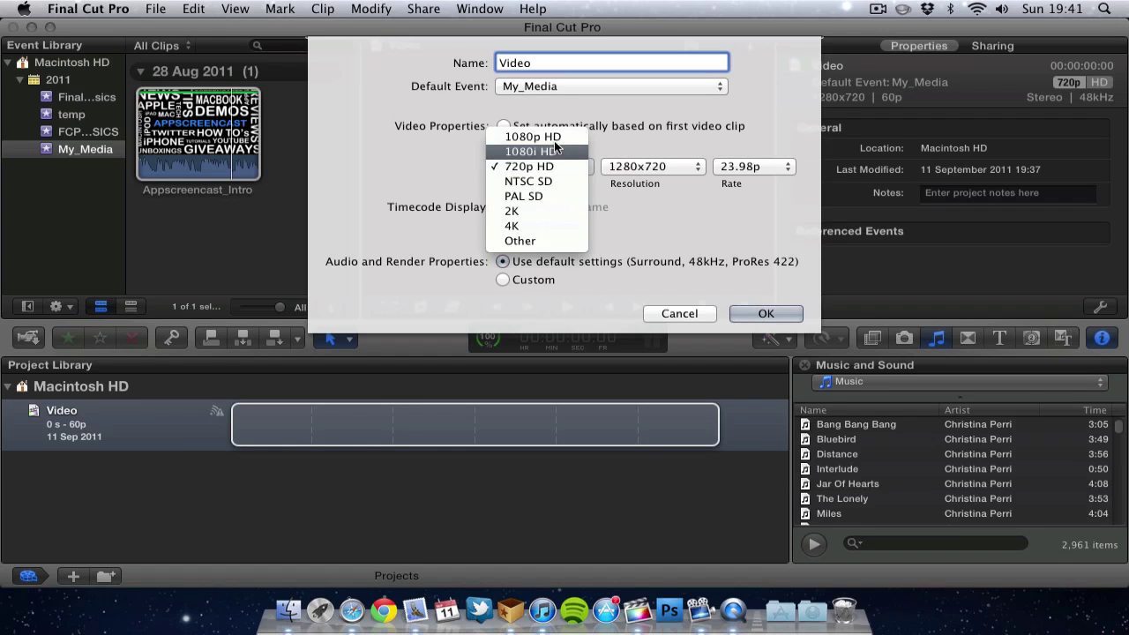
left_click(555, 136)
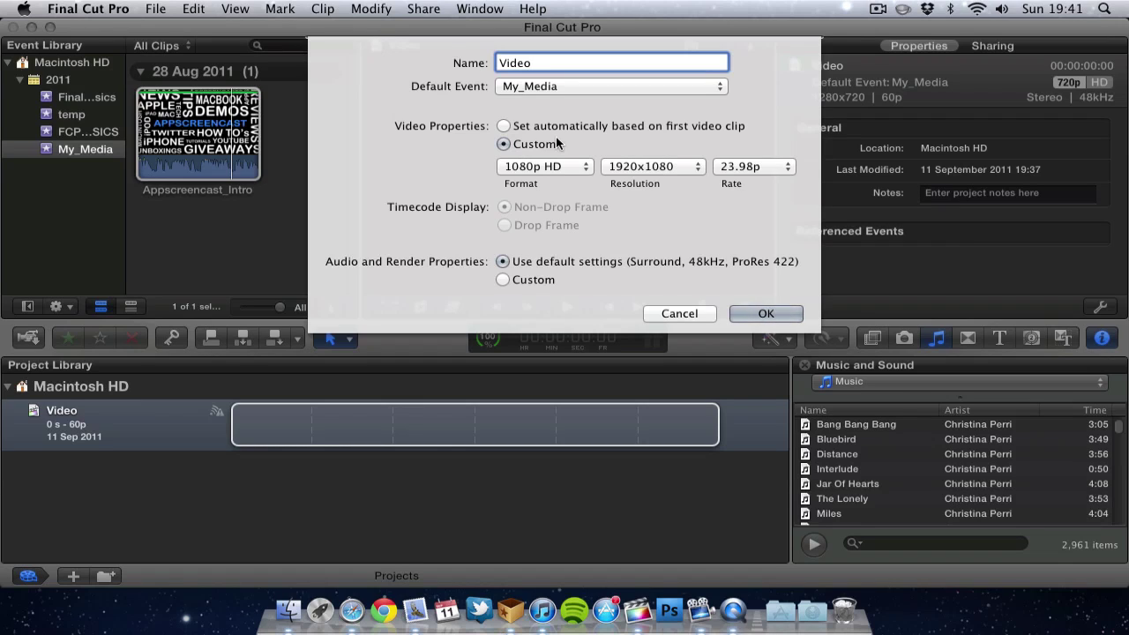
left_click(547, 166)
left_click(534, 196)
left_click(558, 168)
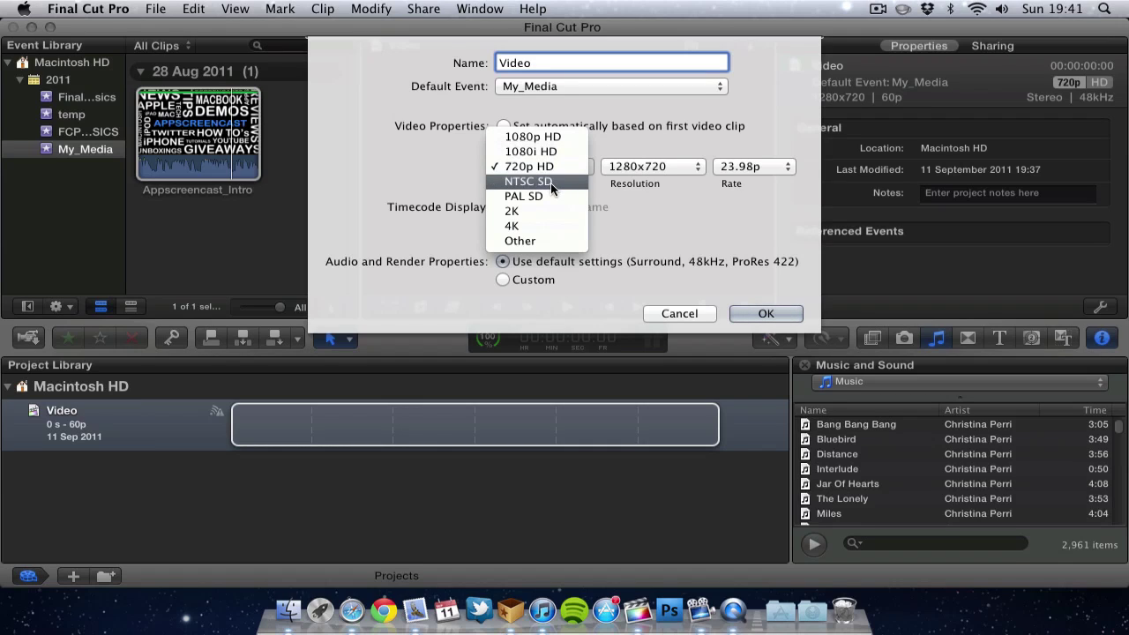
left_click(551, 183)
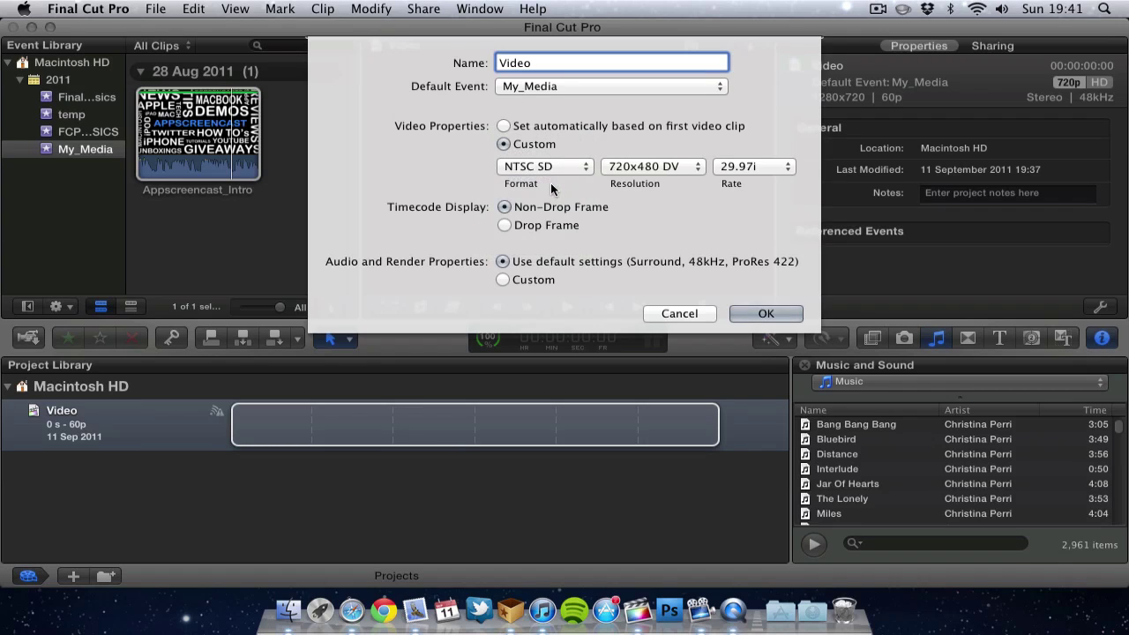
left_click(573, 167)
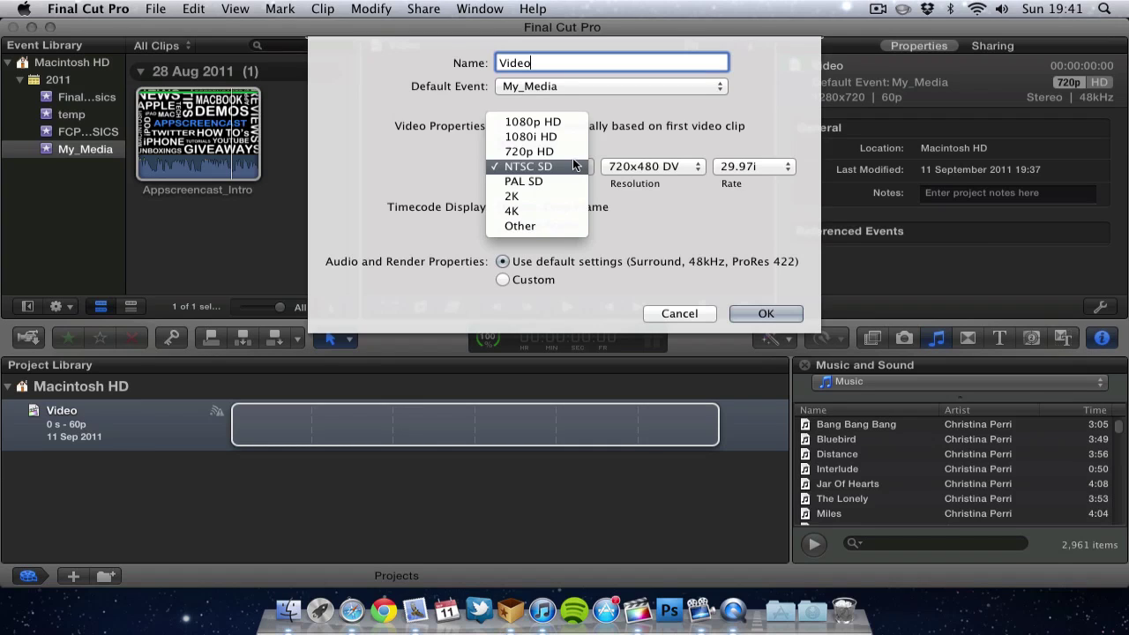
left_click(566, 151)
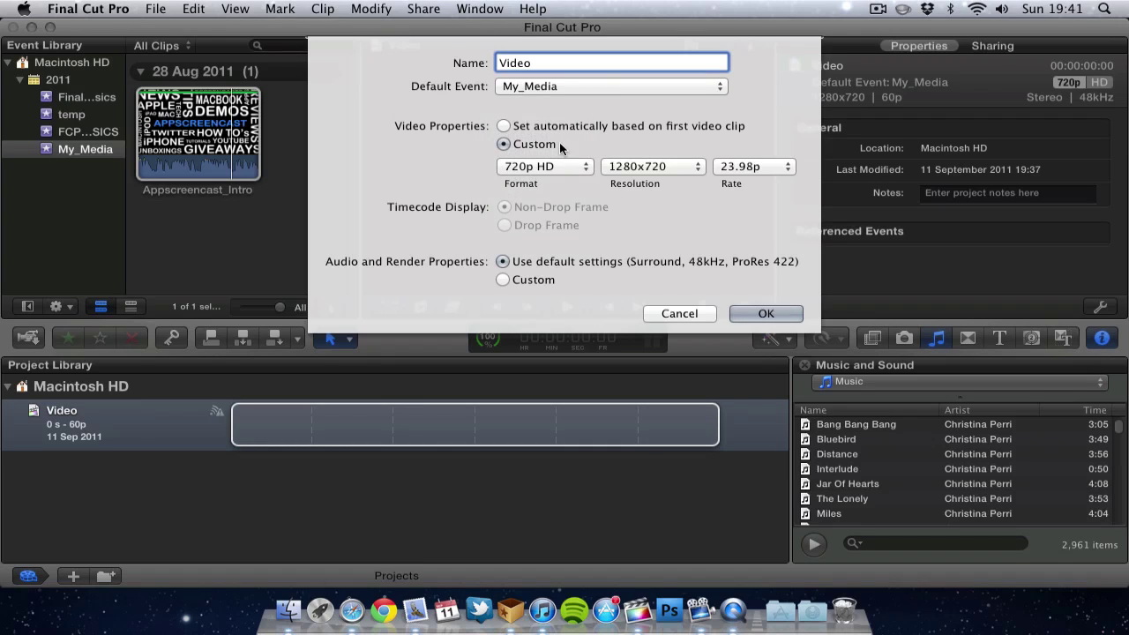
Change the project frame rate to 60p, giving 720p HD 1280x720 at 60p
left_click(743, 167)
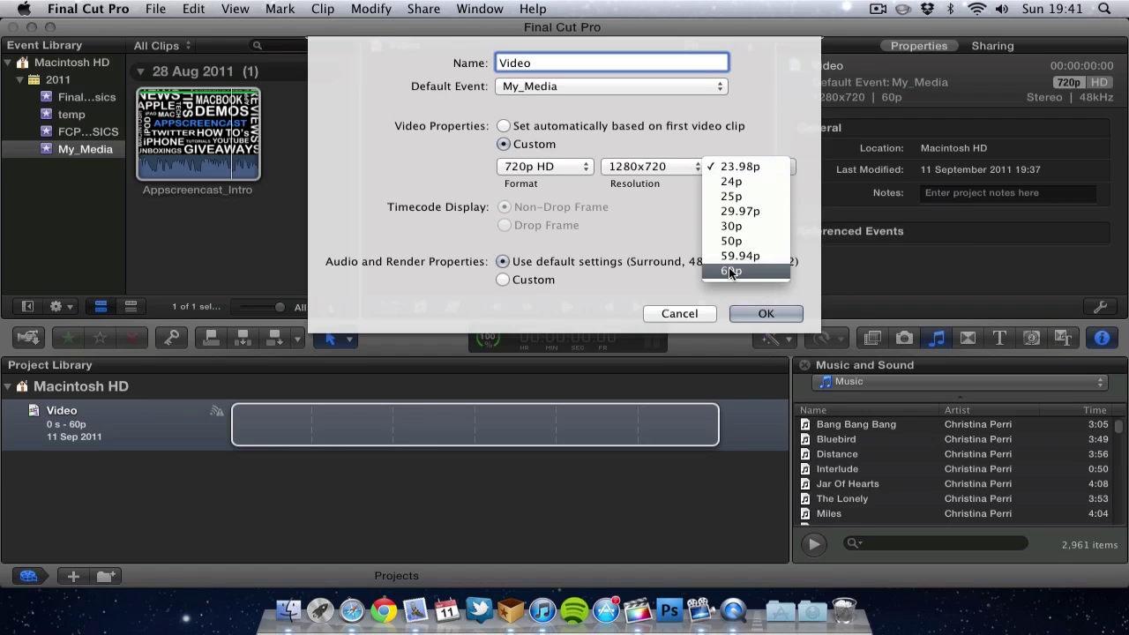
left_click(749, 226)
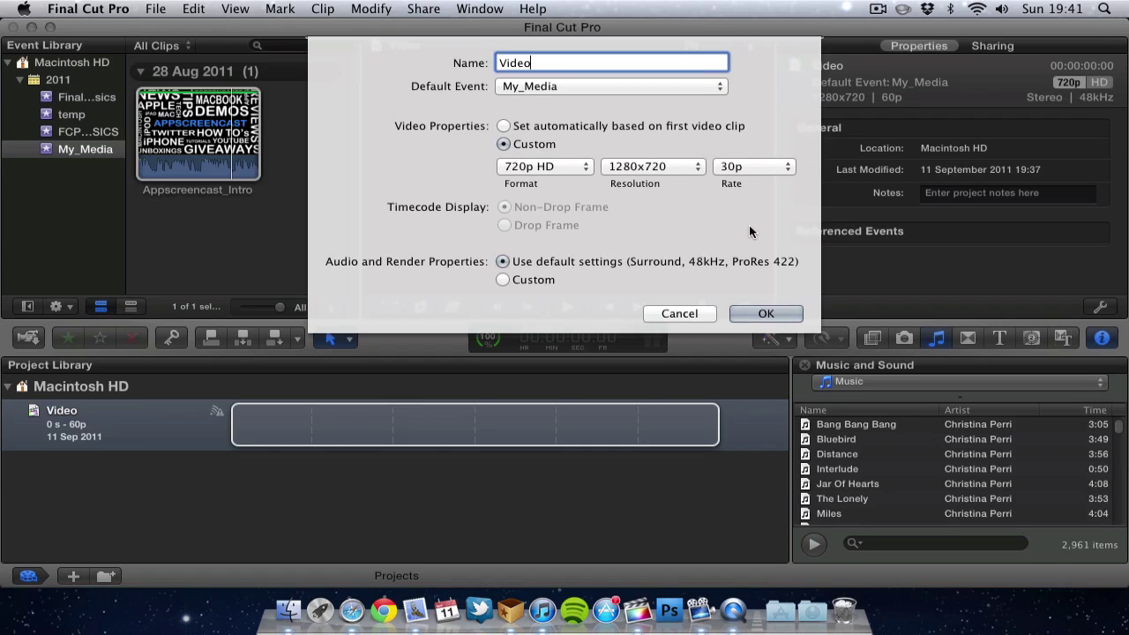
left_click(759, 165)
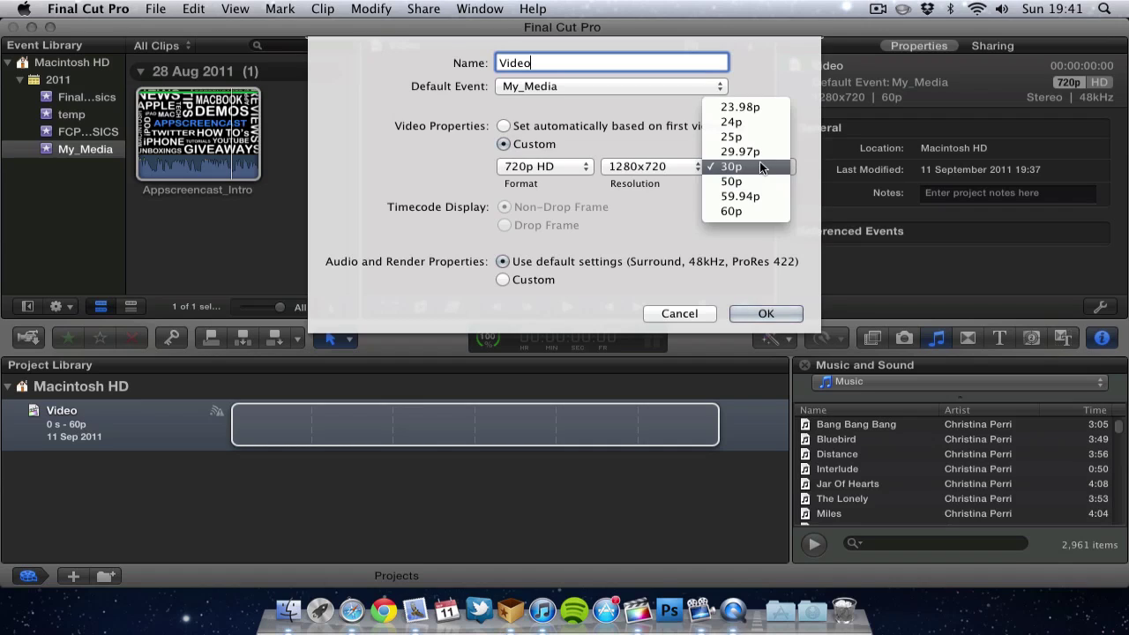
left_click(732, 210)
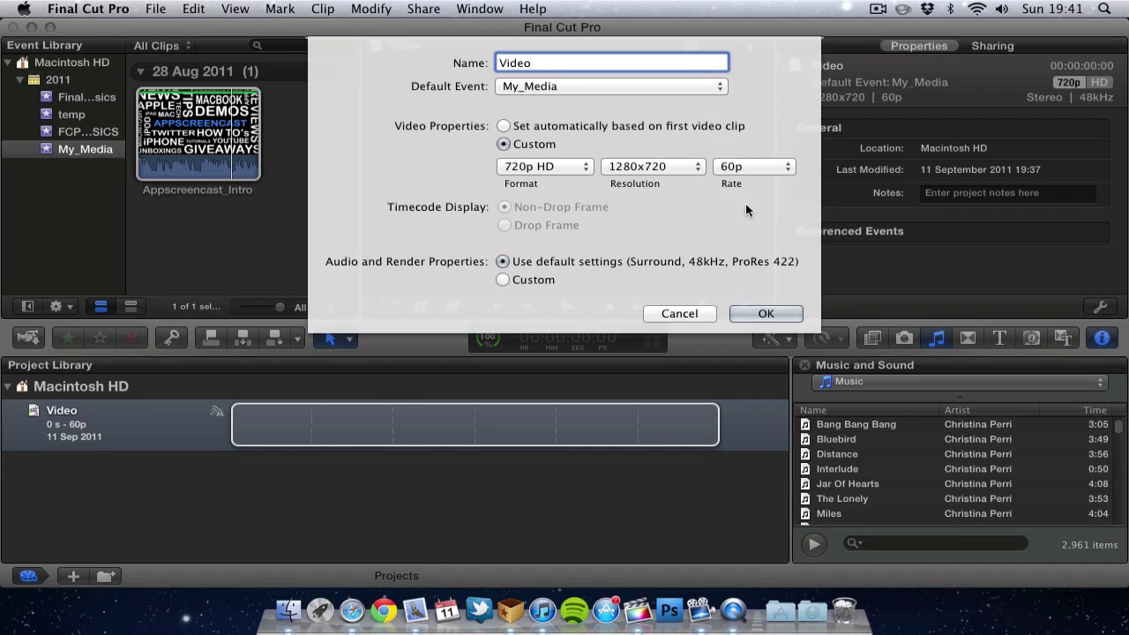
Use custom audio and render settings with Stereo, 48kHz, ProRes 422 and create the project
left_click(505, 280)
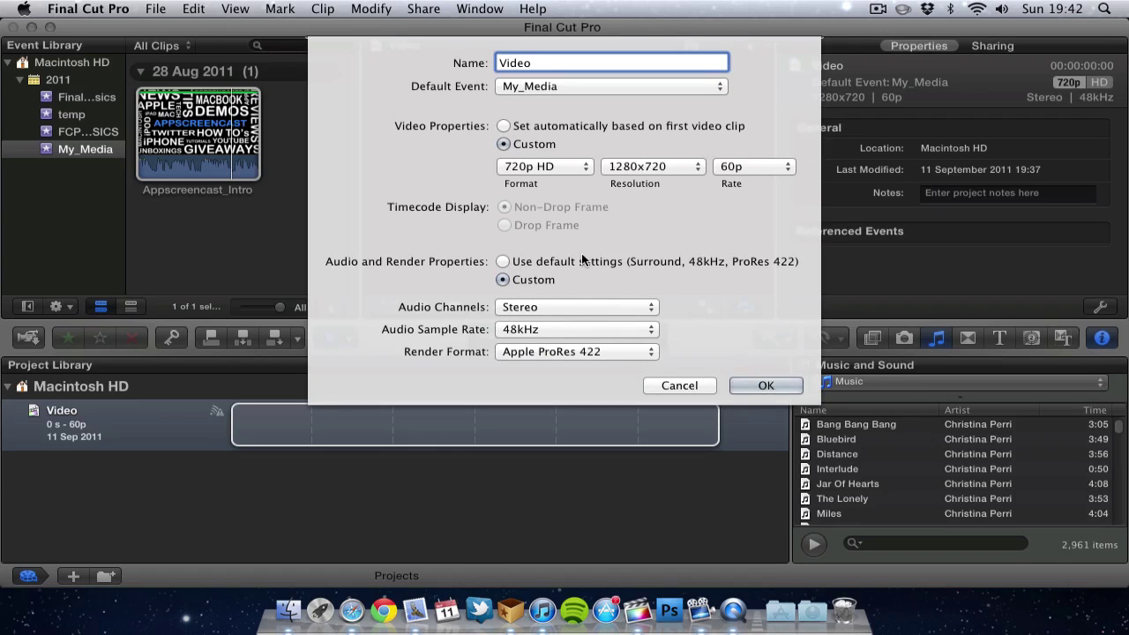
left_click(547, 306)
left_click(549, 291)
left_click(571, 301)
left_click(564, 321)
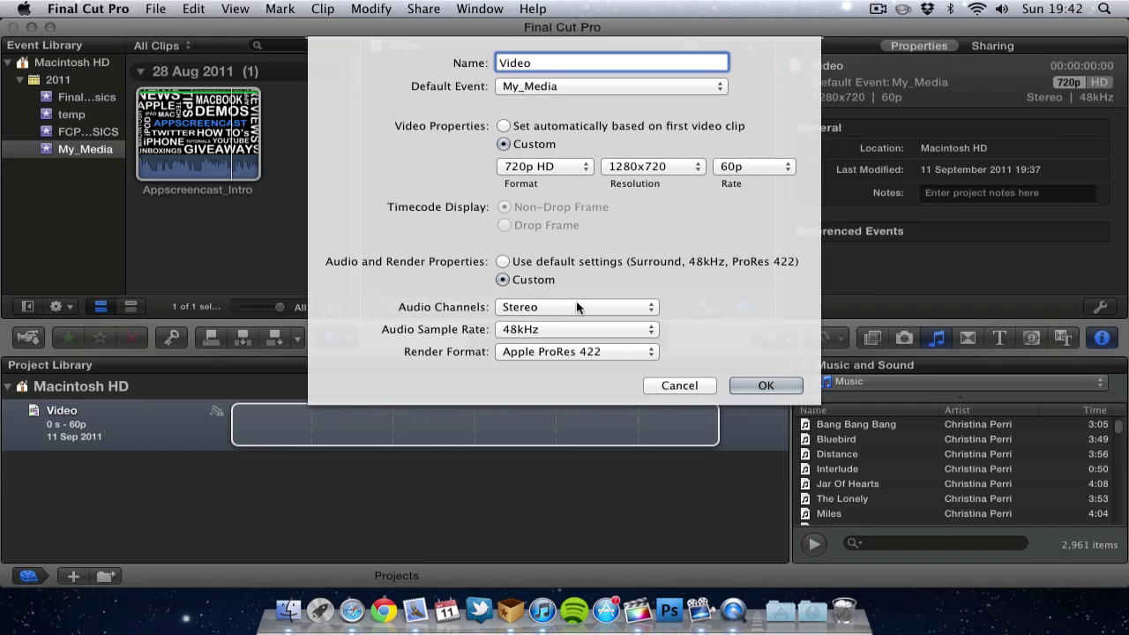
left_click(576, 306)
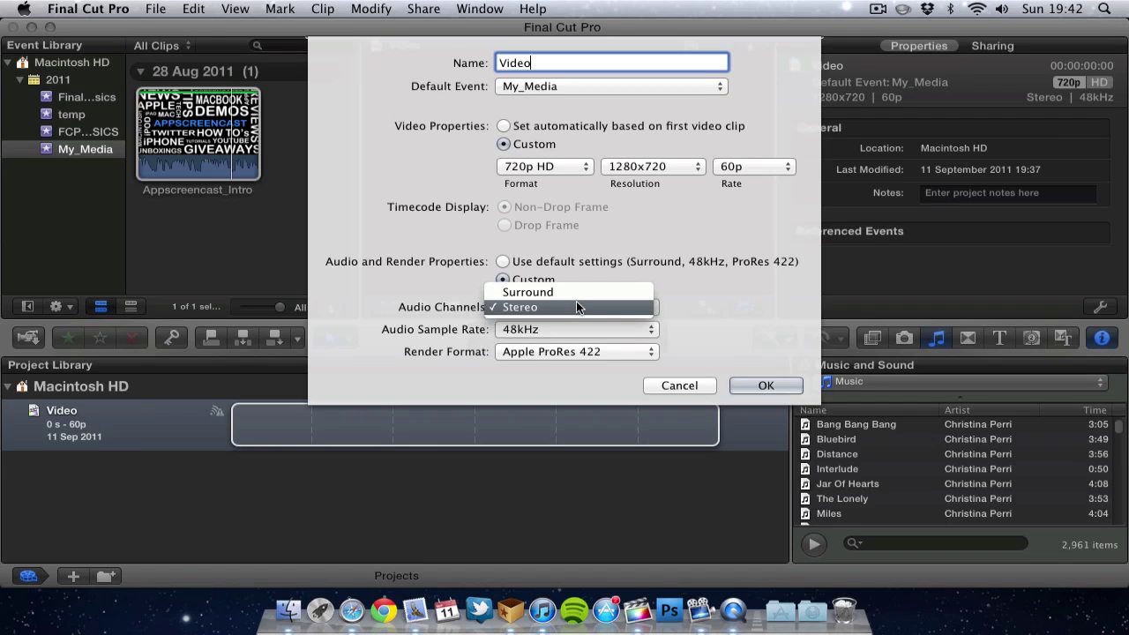
left_click(575, 305)
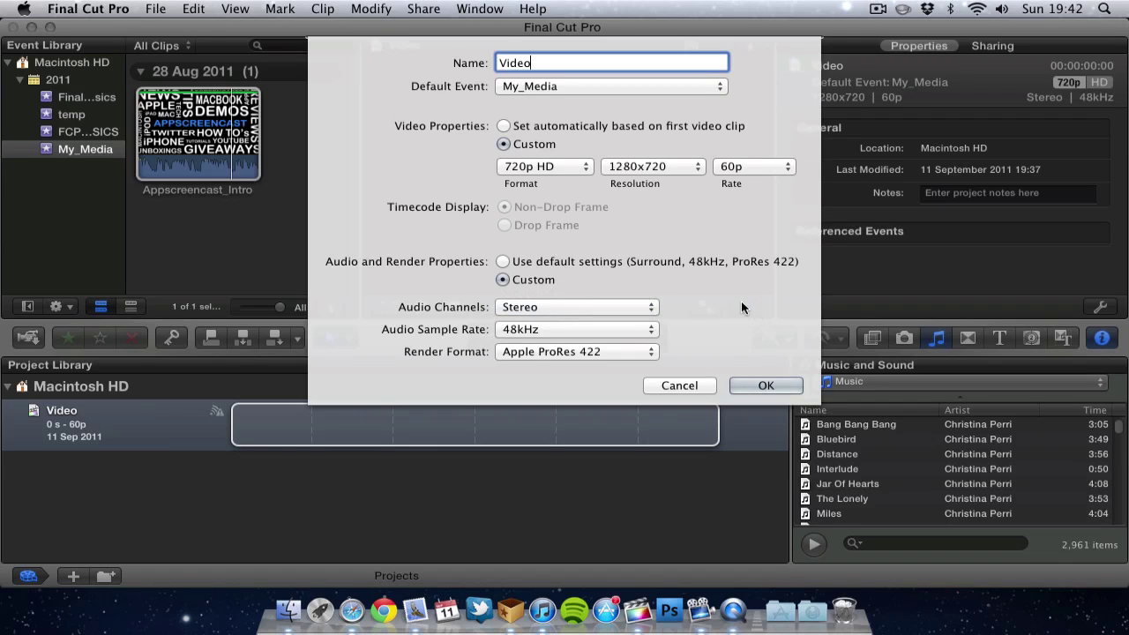
left_click(763, 386)
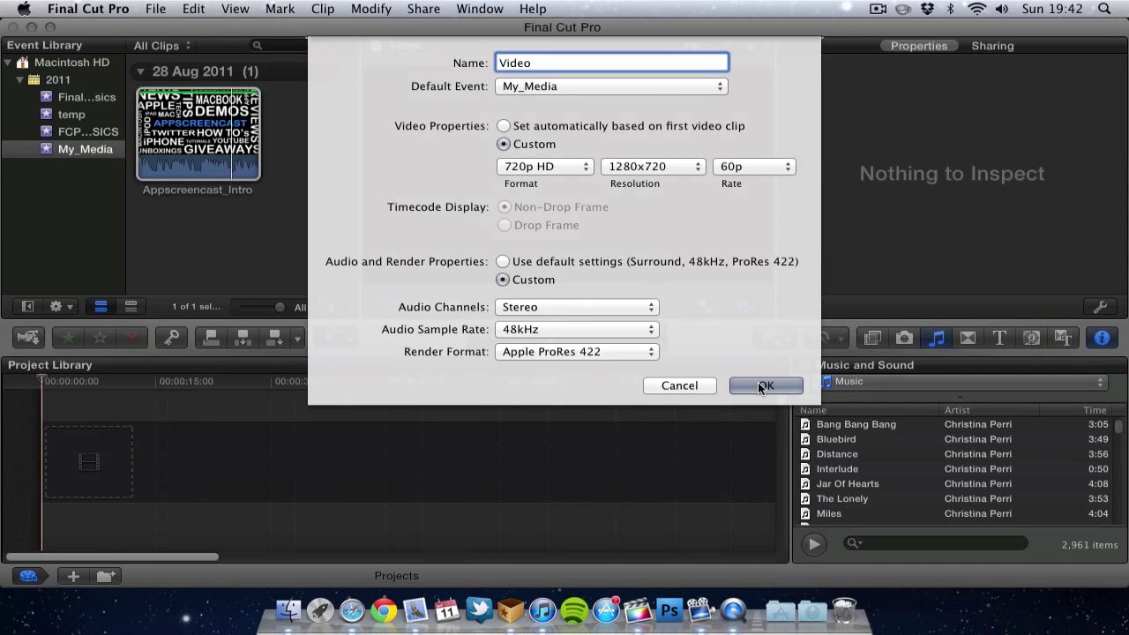
Drag the Appscreencast_Intro clip into the empty timeline, making a 06:00 sequence
left_click(223, 121)
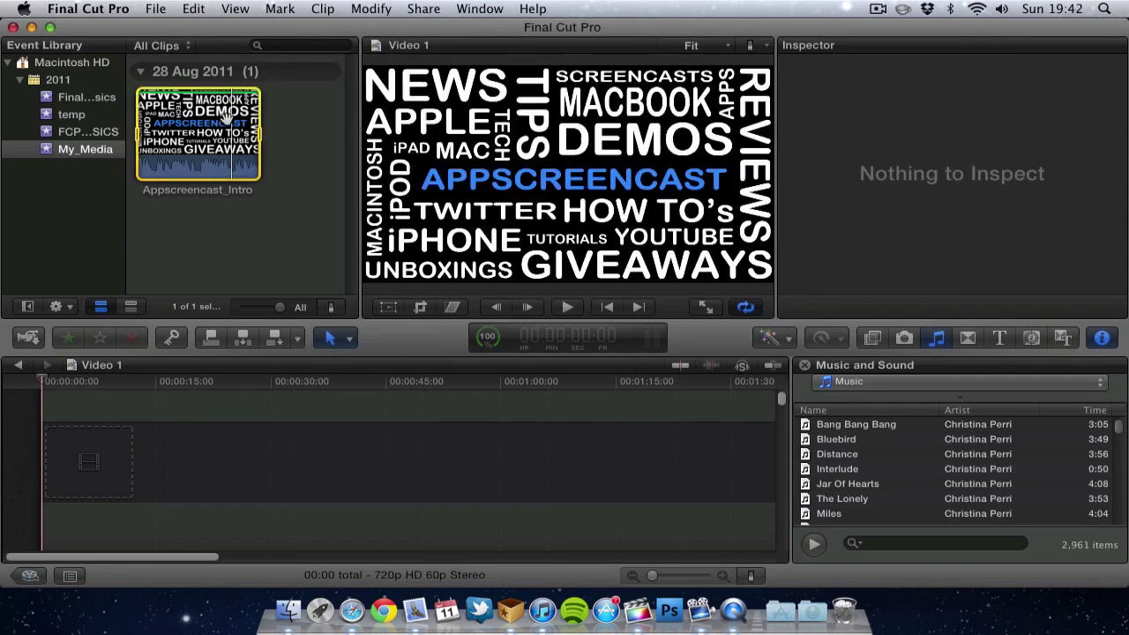
left_click_drag(220, 121, 104, 462)
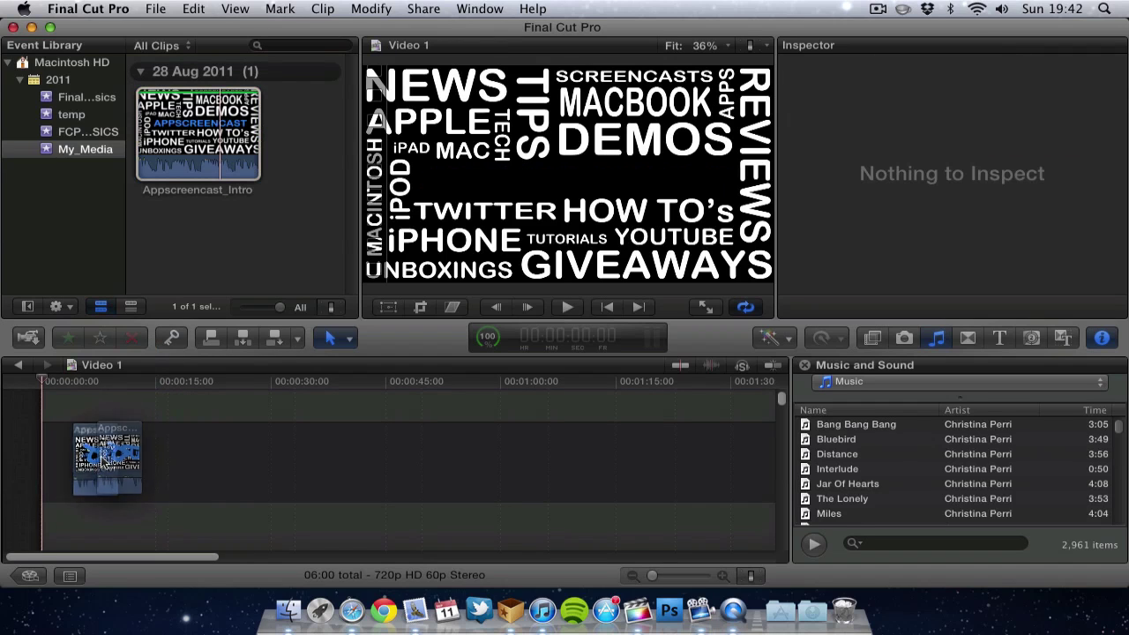
left_click(167, 467)
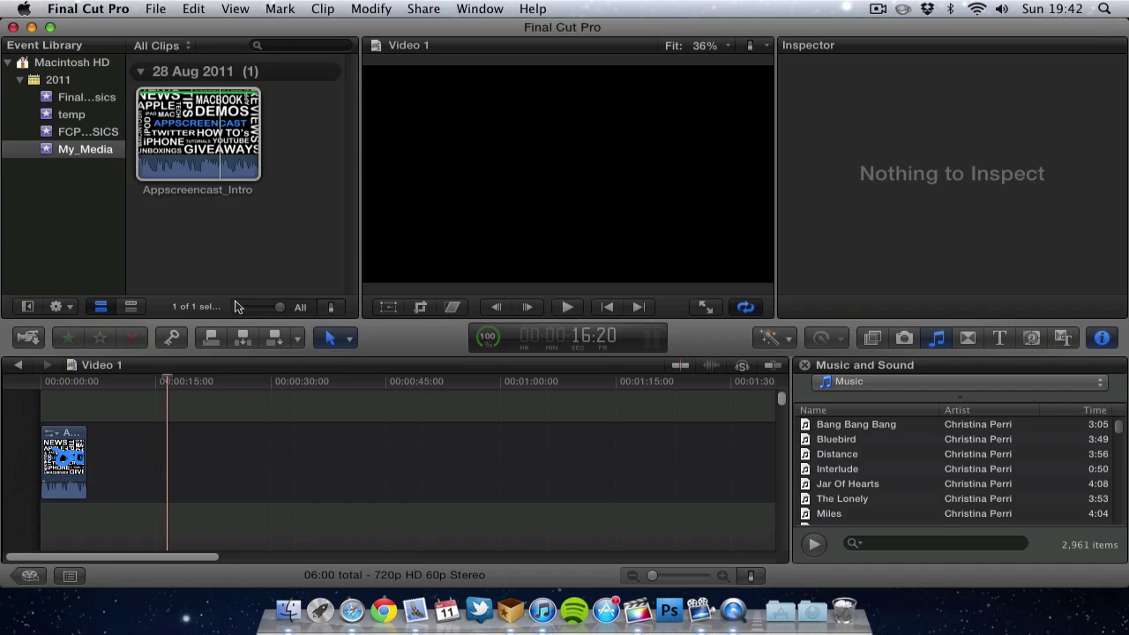
Open the Share menu to see the export options
left_click(423, 9)
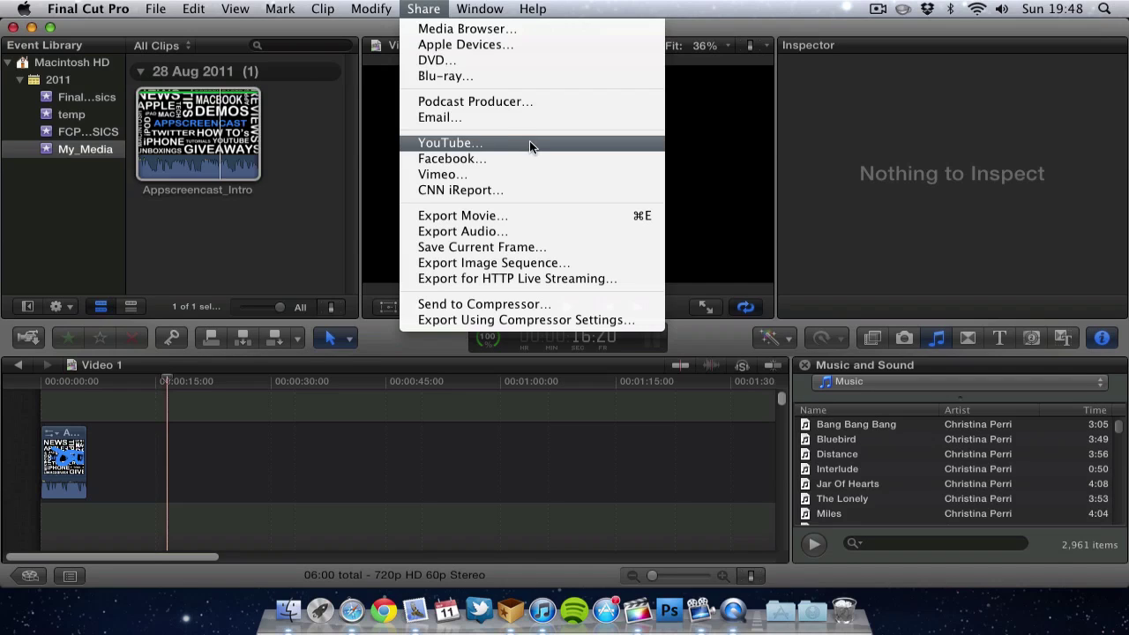
Set up an Export Movie with H.264 format, summarised as Video 1.mov at 15.55 MB
left_click(528, 216)
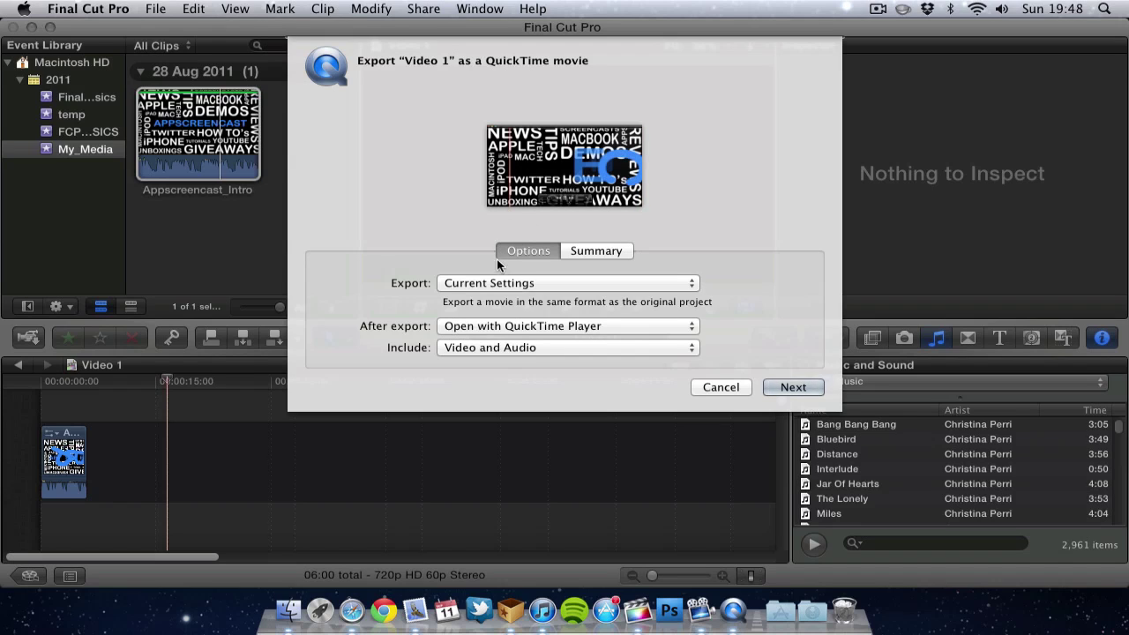
left_click(522, 283)
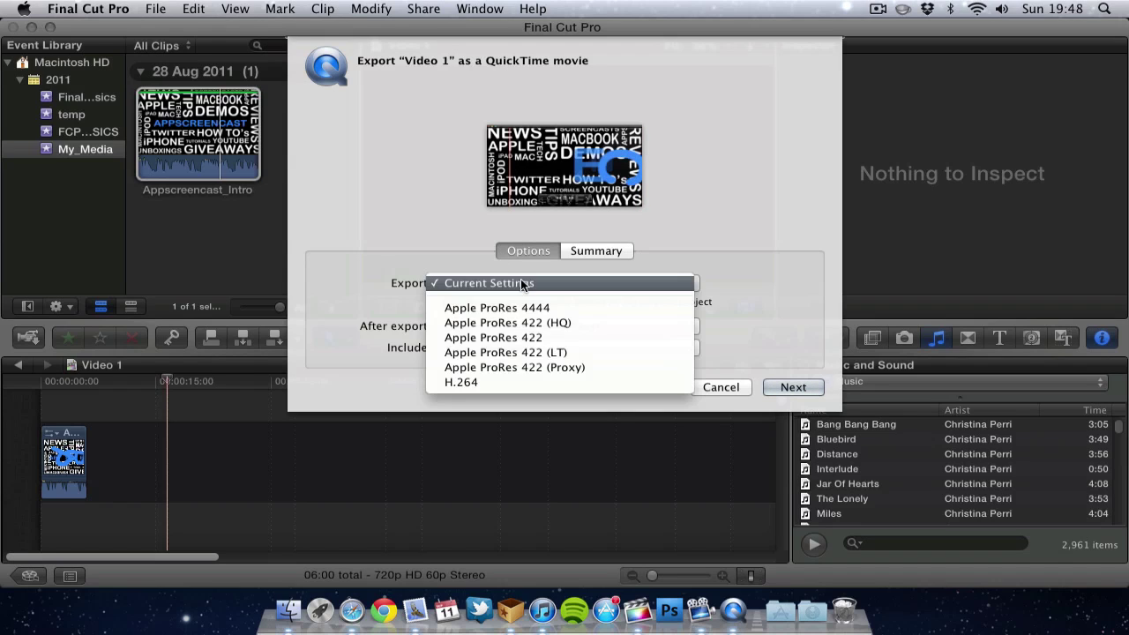
left_click(491, 395)
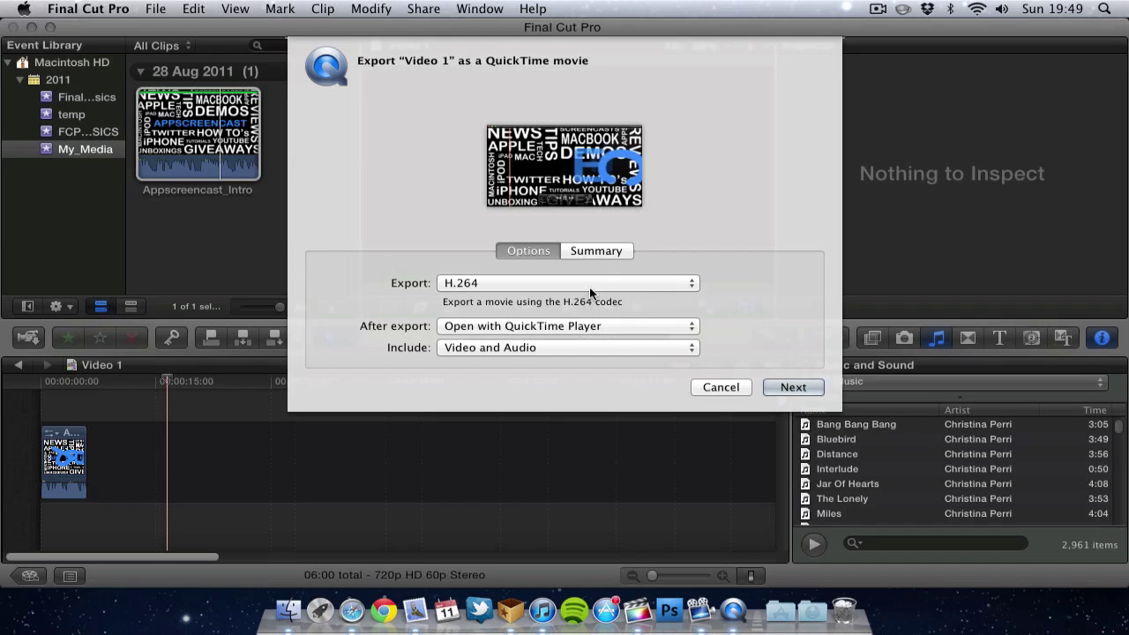
left_click(598, 250)
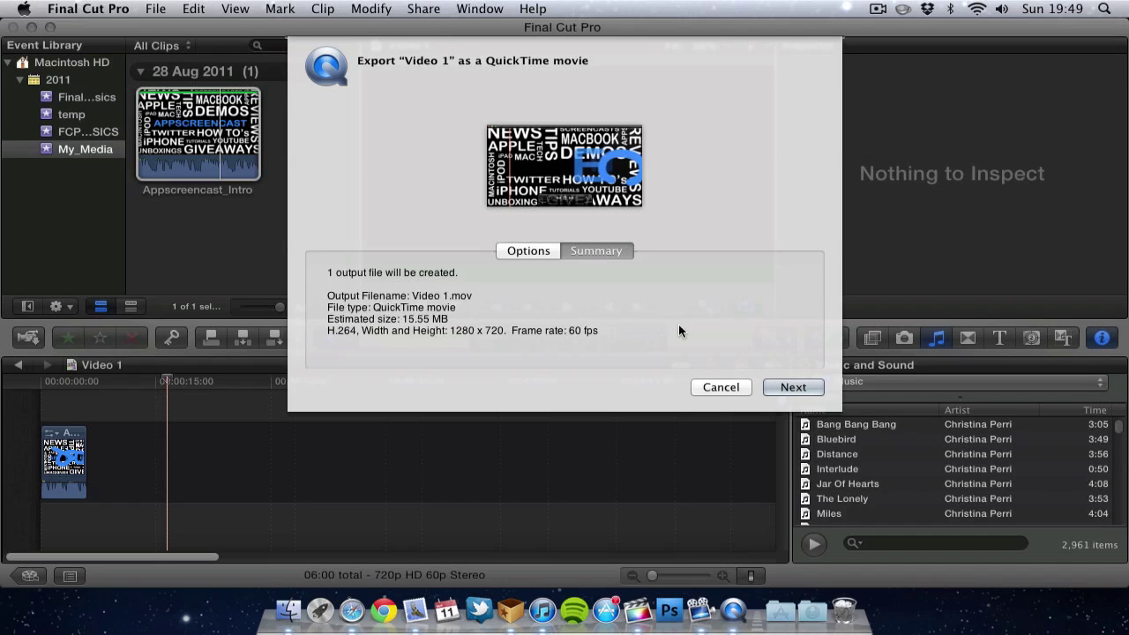
Save the movie as 'Video 1' on the Desktop and begin exporting
left_click(523, 251)
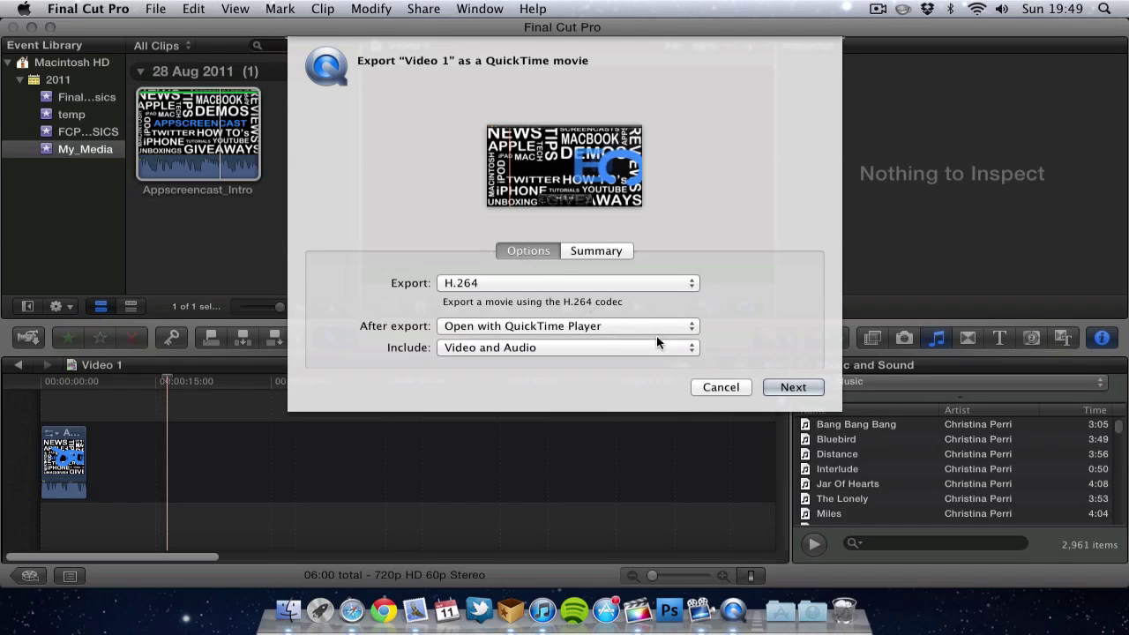
left_click(803, 388)
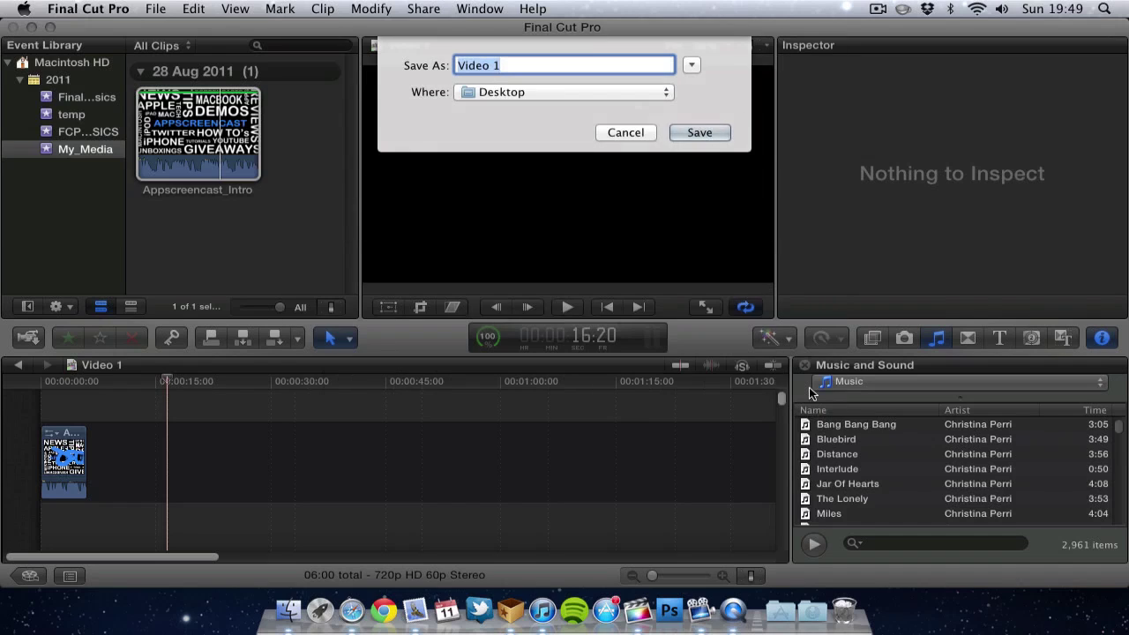
left_click(700, 132)
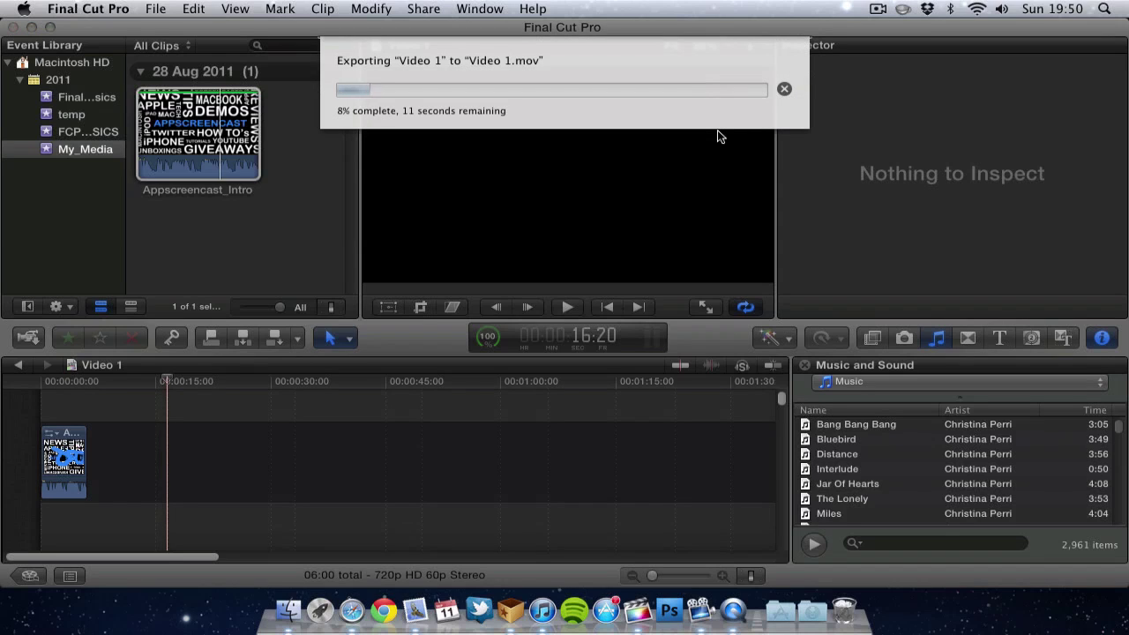